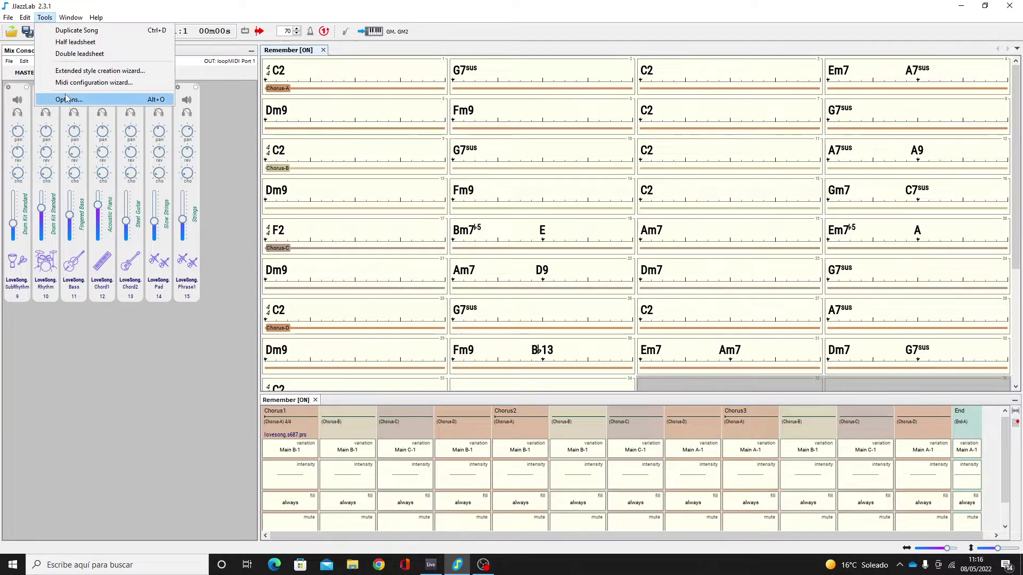
Set the MIDI output device to loopMIDI Port 1 in the options and apply it
{"action": "left_click", "coordinate": [64, 99]}
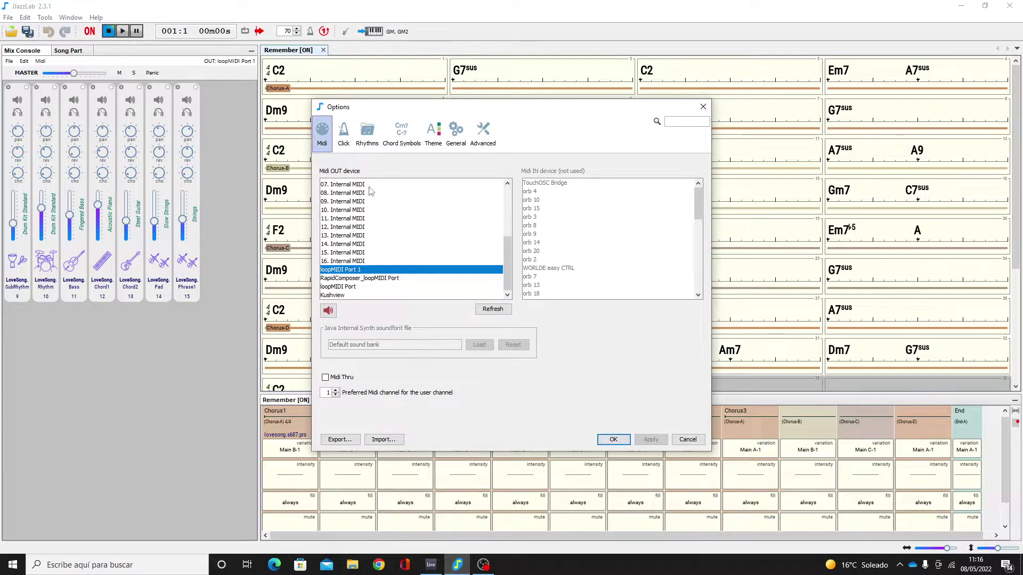
{"action": "left_click", "coordinate": [335, 272]}
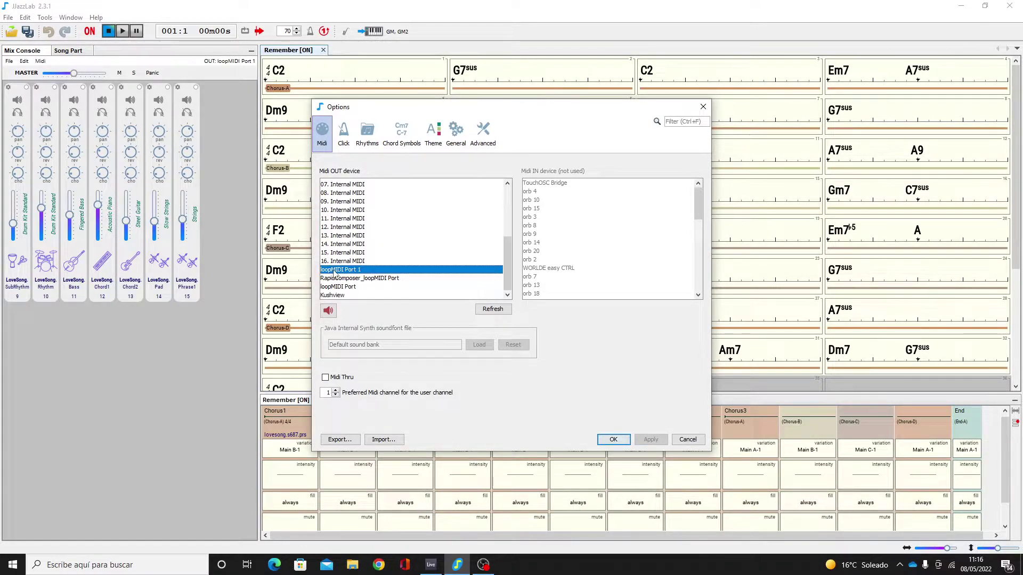
{"action": "left_click", "coordinate": [614, 440]}
Switch to Ableton Live and move the Scaler 2 window aside to examine the tracks' MIDI input channels, then return to JJazzLab
{"action": "left_click", "coordinate": [427, 565]}
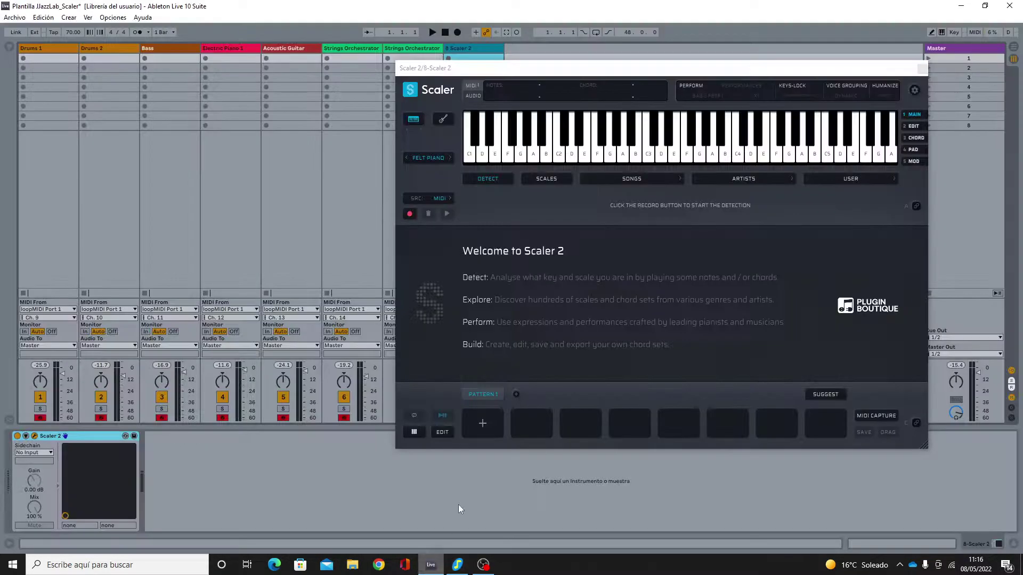
{"action": "left_click_drag", "start_coordinate": [491, 71], "coordinate": [667, 60]}
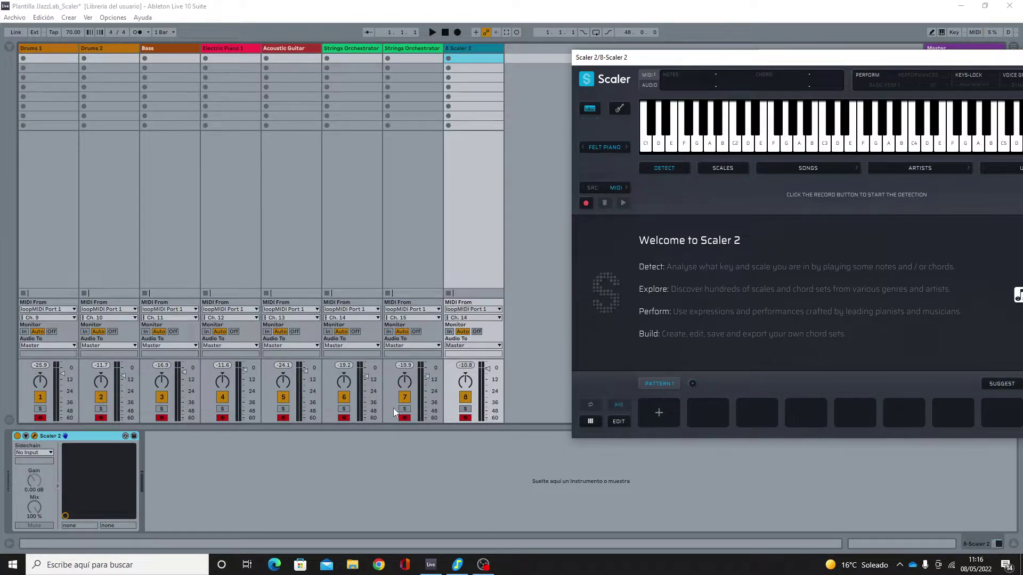
{"action": "left_click", "coordinate": [457, 565]}
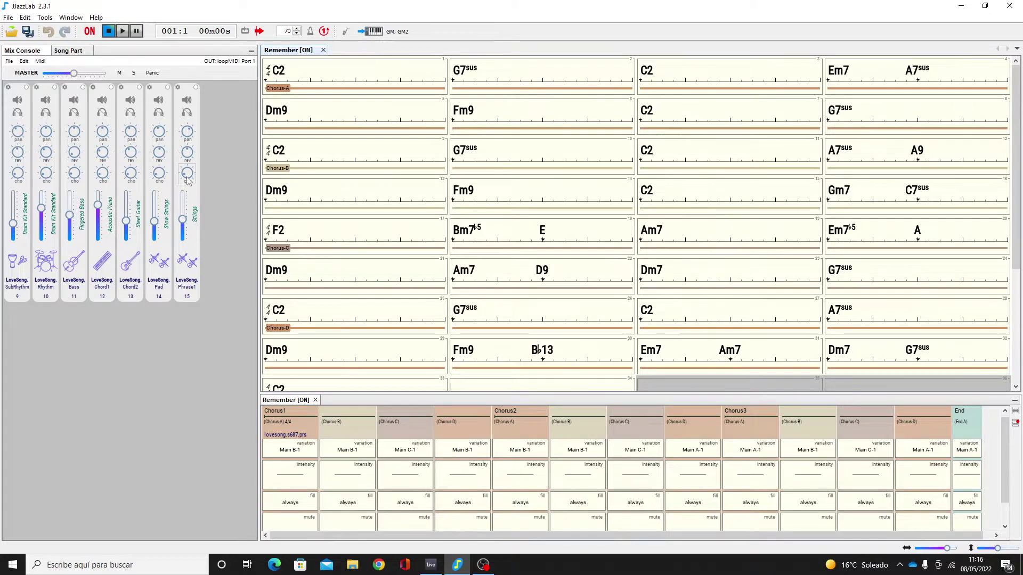
Play the Remember song and switch to Ableton Live, positioning the Scaler 2 window to examine the incoming chords
{"action": "left_click", "coordinate": [123, 32]}
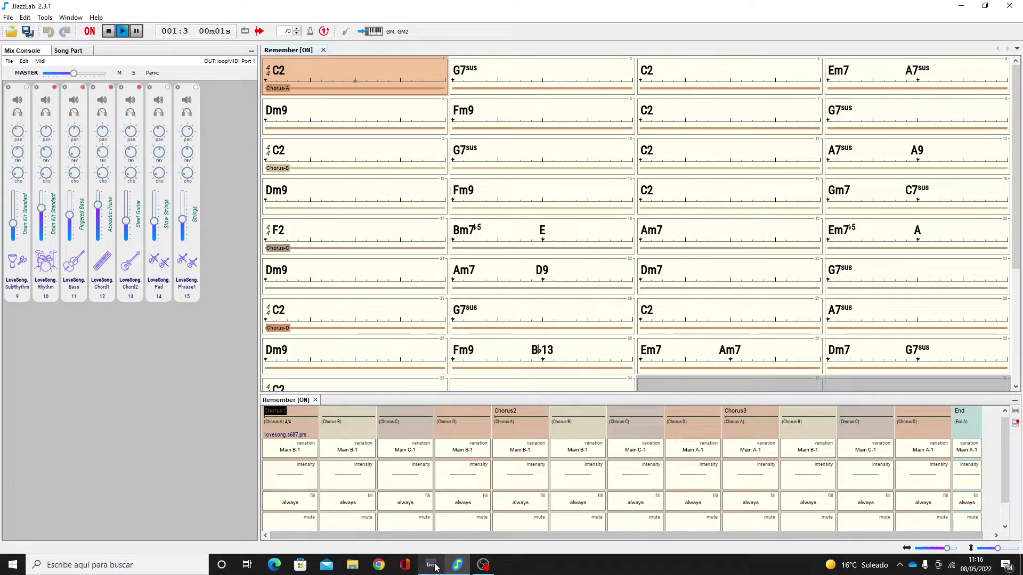
{"action": "mouse_move", "coordinate": [435, 567]}
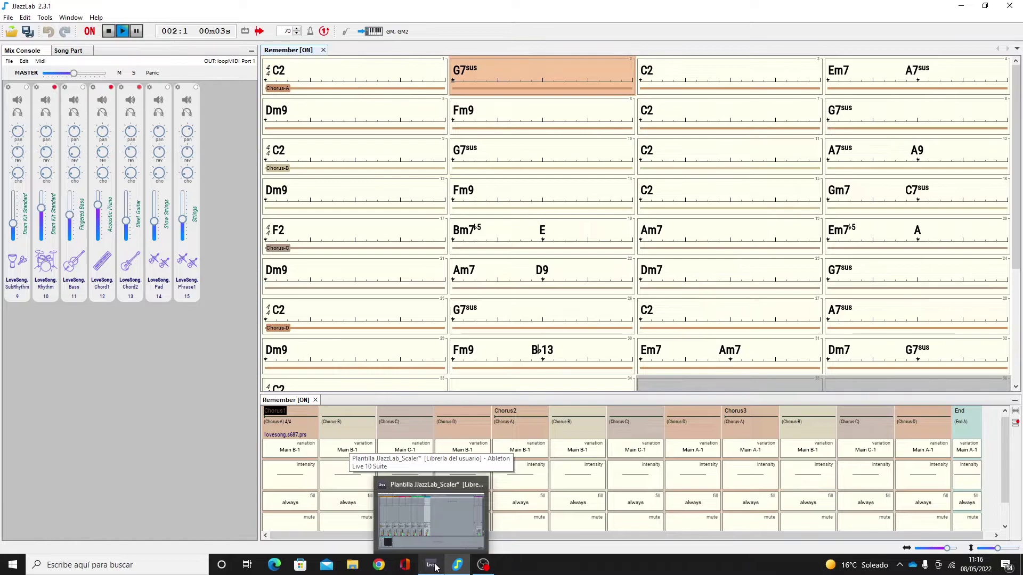
{"action": "left_click", "coordinate": [436, 567]}
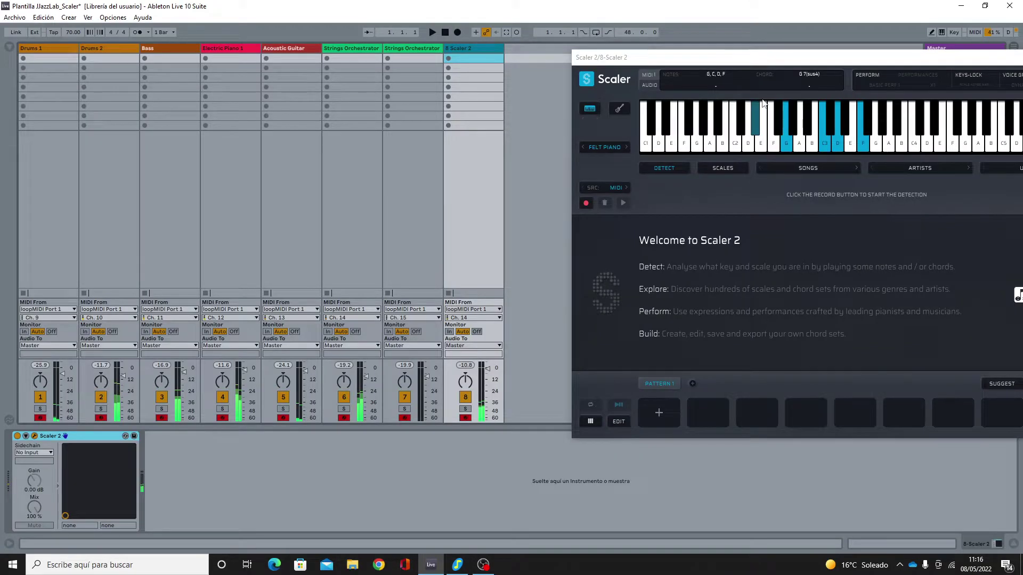
{"action": "left_click_drag", "start_coordinate": [821, 68], "coordinate": [606, 78]}
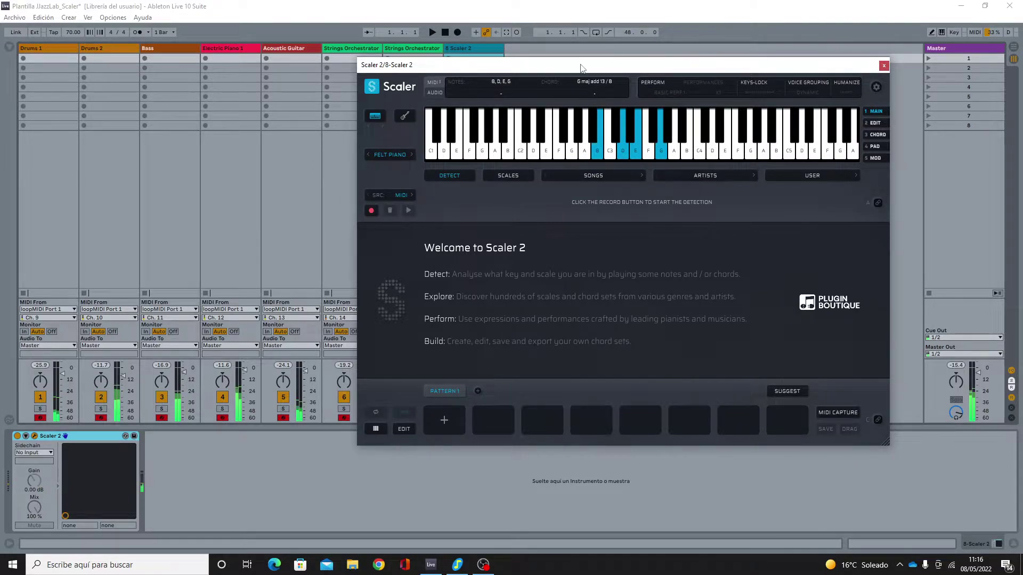
{"action": "left_click_drag", "start_coordinate": [582, 68], "coordinate": [600, 86]}
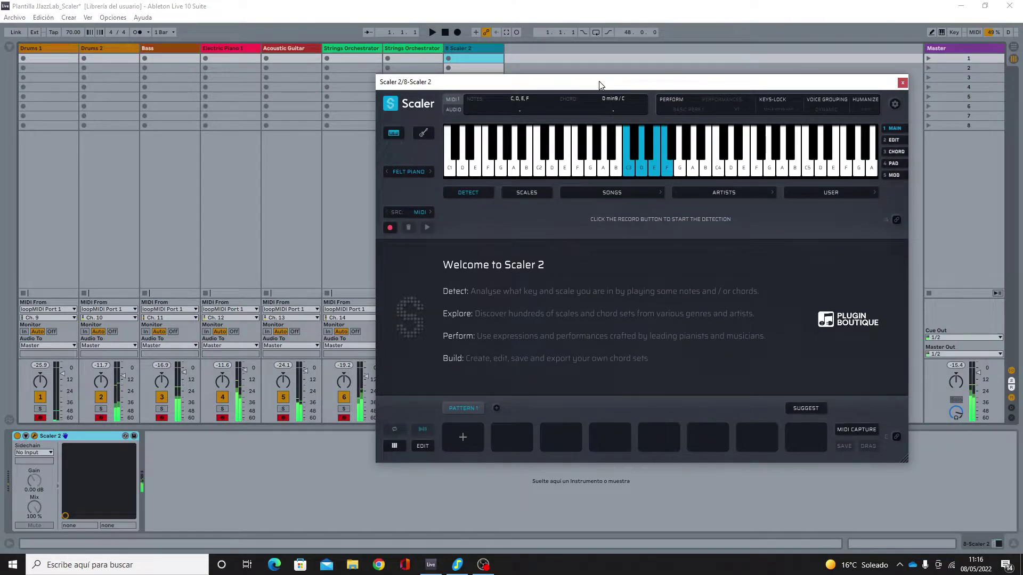
Record the incoming chords with Scaler 2's MIDI Capture and place the result as a clip on the 8 Scaler 2 track
{"action": "left_click", "coordinate": [852, 429]}
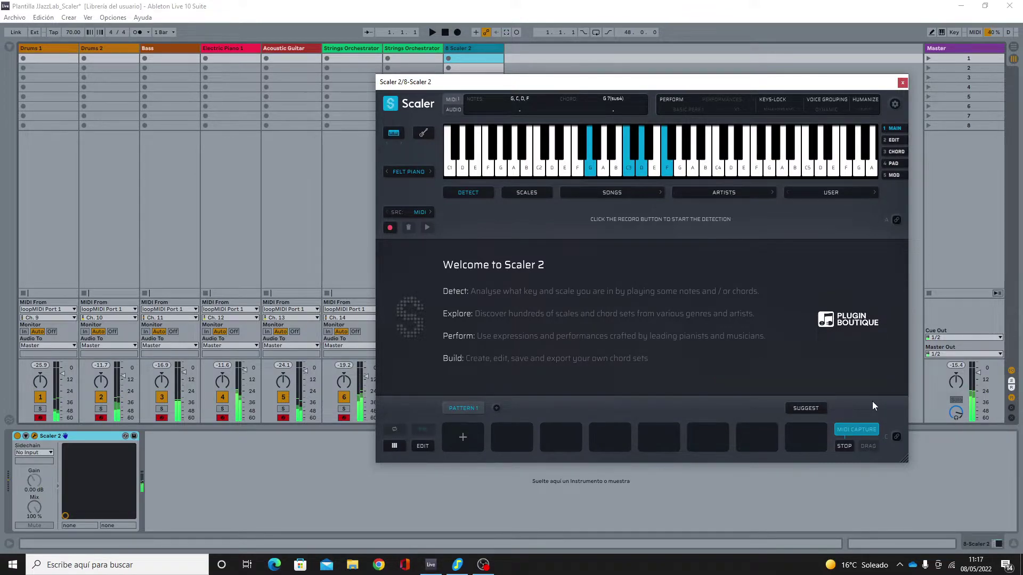
{"action": "left_click", "coordinate": [844, 446]}
{"action": "left_click_drag", "start_coordinate": [715, 82], "coordinate": [853, 56]}
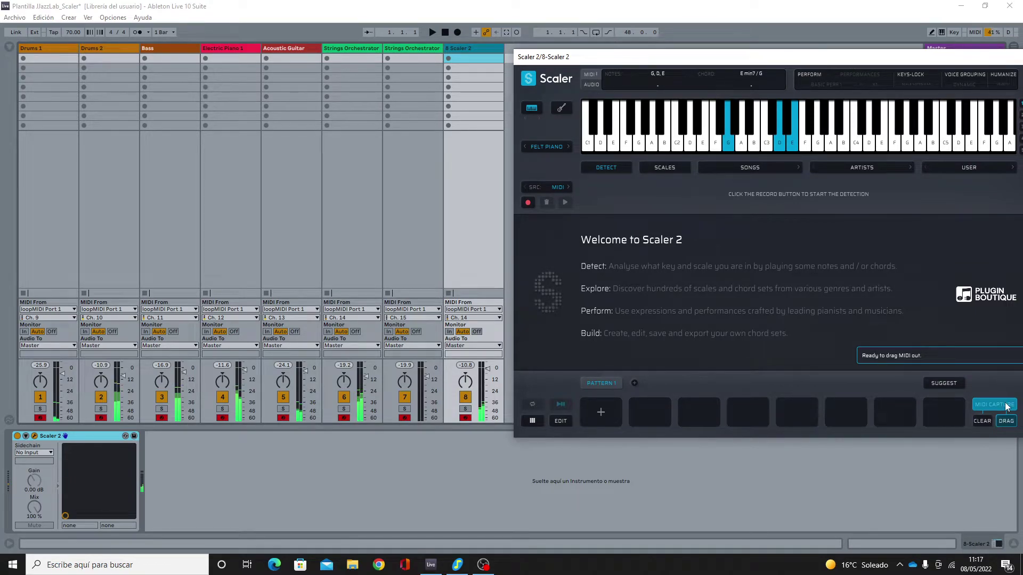
{"action": "left_click_drag", "start_coordinate": [1006, 421], "coordinate": [474, 139]}
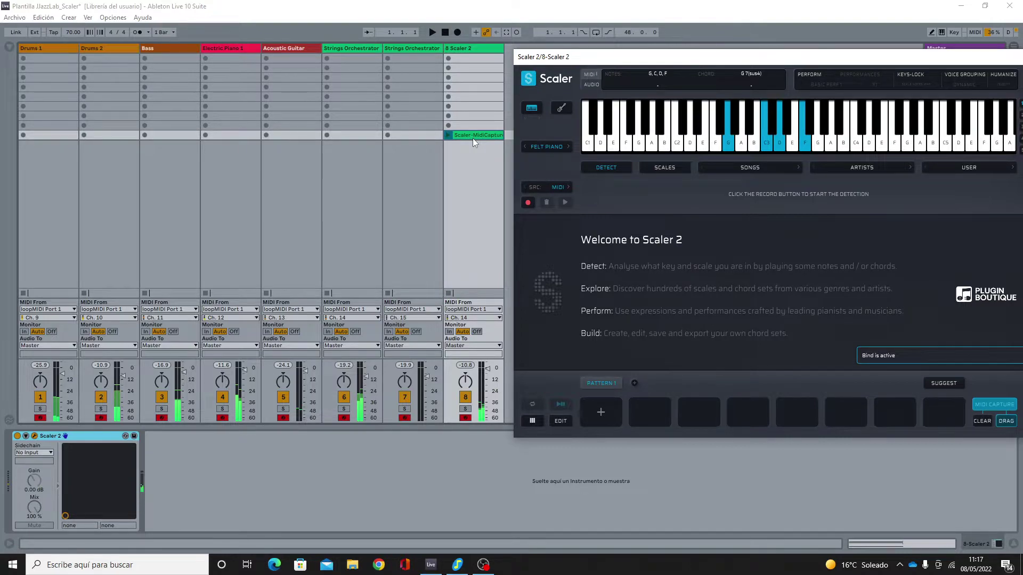
Inspect the captured clip's notes with the piano roll folded, and delete the clip from the Scaler 2 track
{"action": "double_click", "coordinate": [472, 139]}
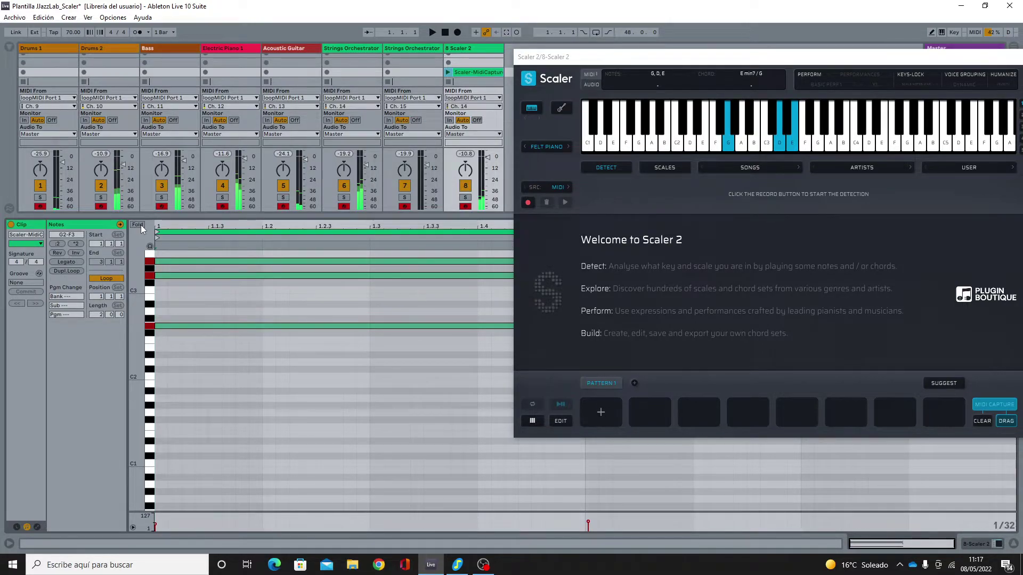
{"action": "left_click", "coordinate": [141, 225]}
{"action": "right_click", "coordinate": [469, 138]}
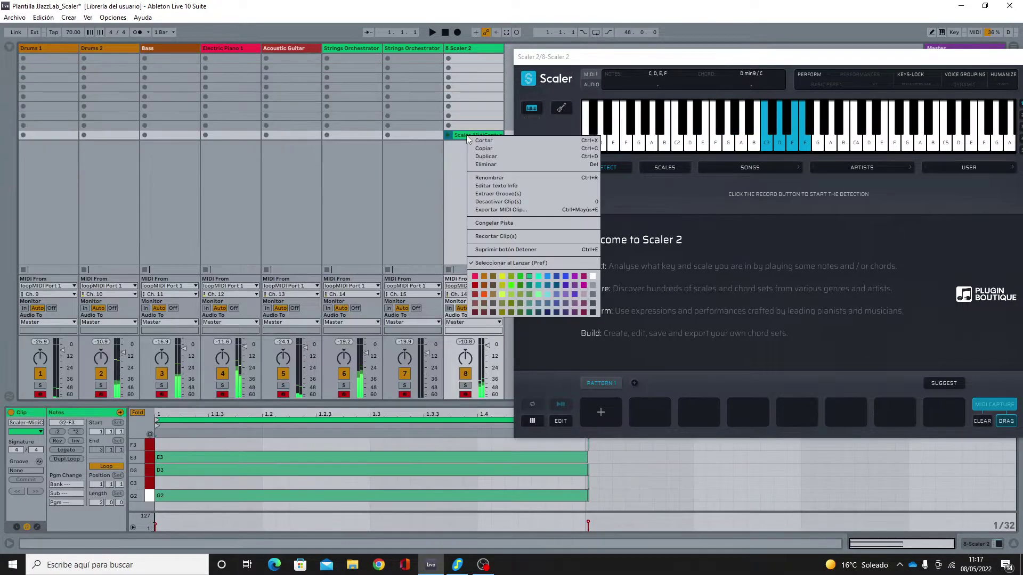
{"action": "left_click", "coordinate": [485, 164]}
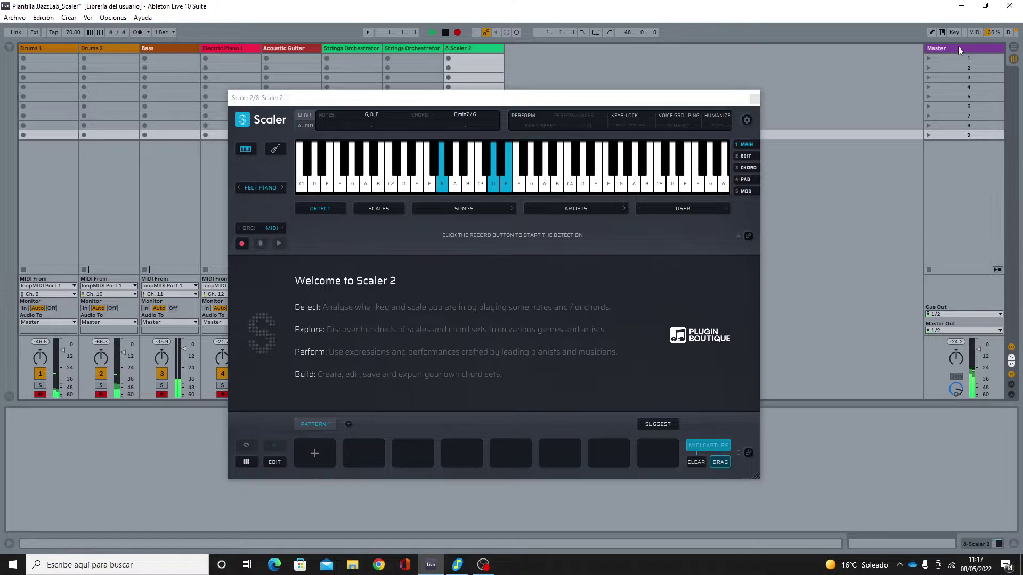
Show Live's Arrangement View, then switch to JJazzLab and close the Remember song without saving changes
{"action": "key", "text": "Tab"}
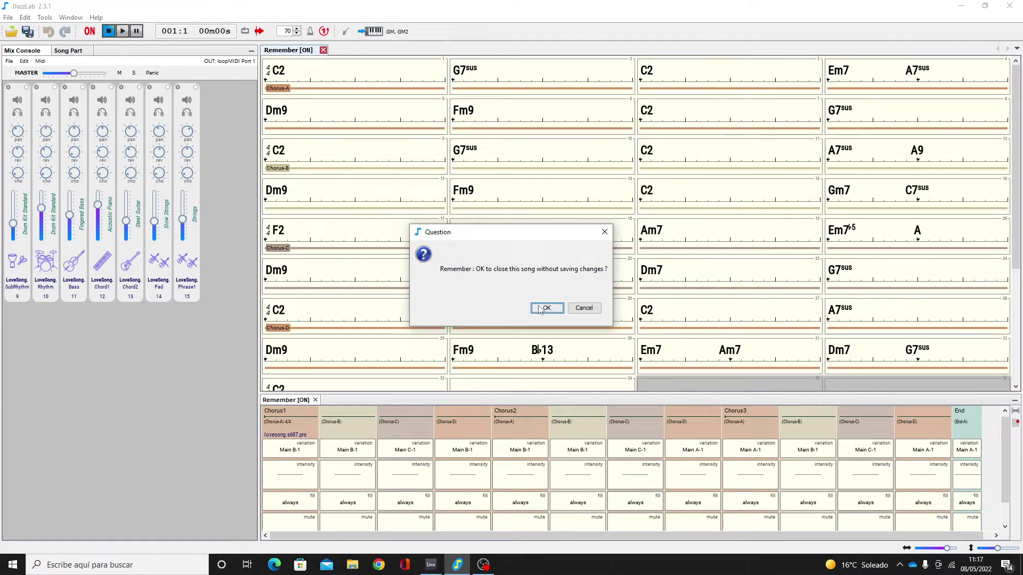
{"action": "left_click", "coordinate": [540, 309]}
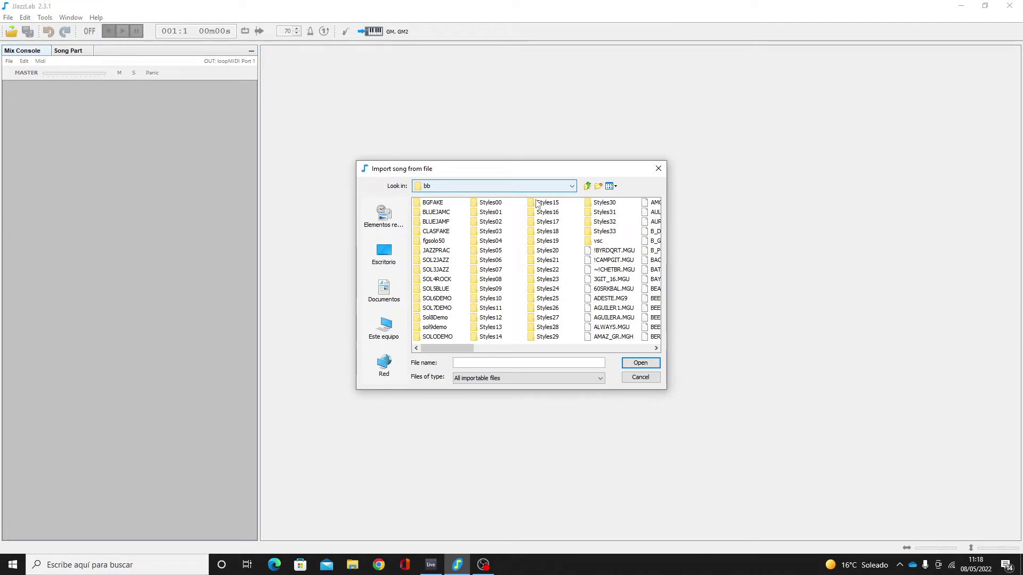
Import the song AGUILER1.MGU from the bb folder with the file type set to Band-In-A-Box files
{"action": "left_click", "coordinate": [544, 378]}
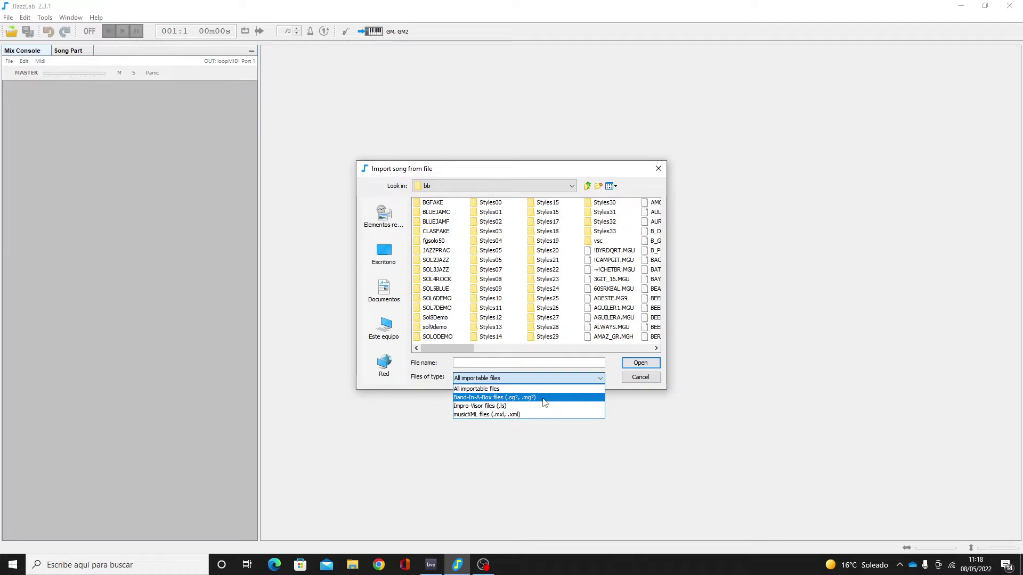
{"action": "left_click", "coordinate": [543, 402]}
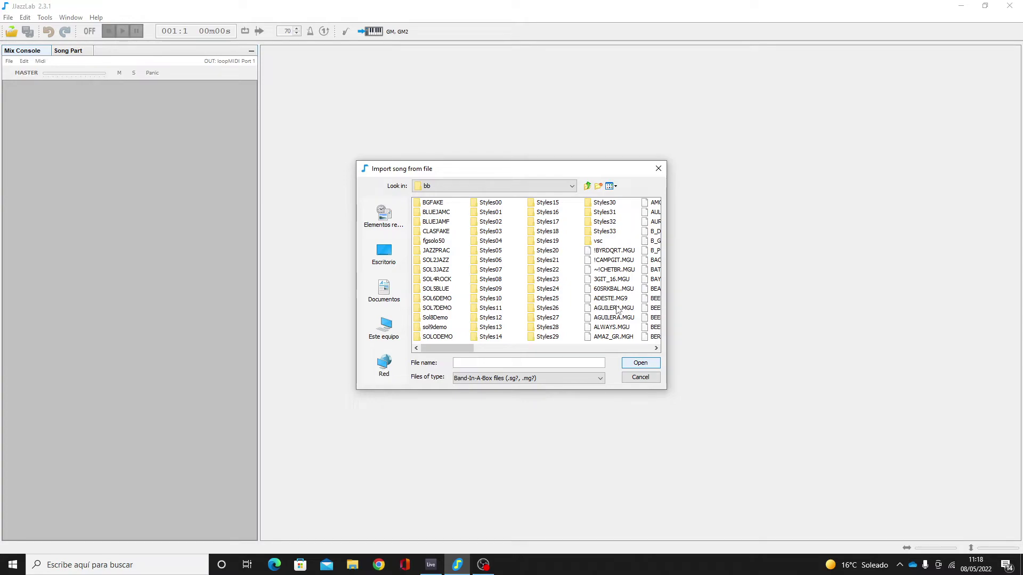
{"action": "double_click", "coordinate": [601, 307]}
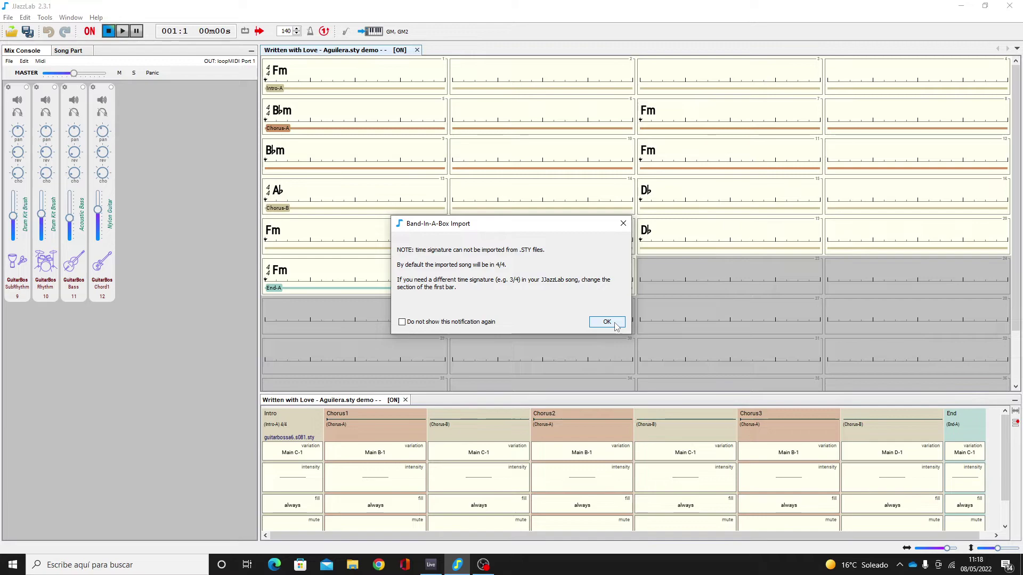
{"action": "left_click", "coordinate": [614, 324]}
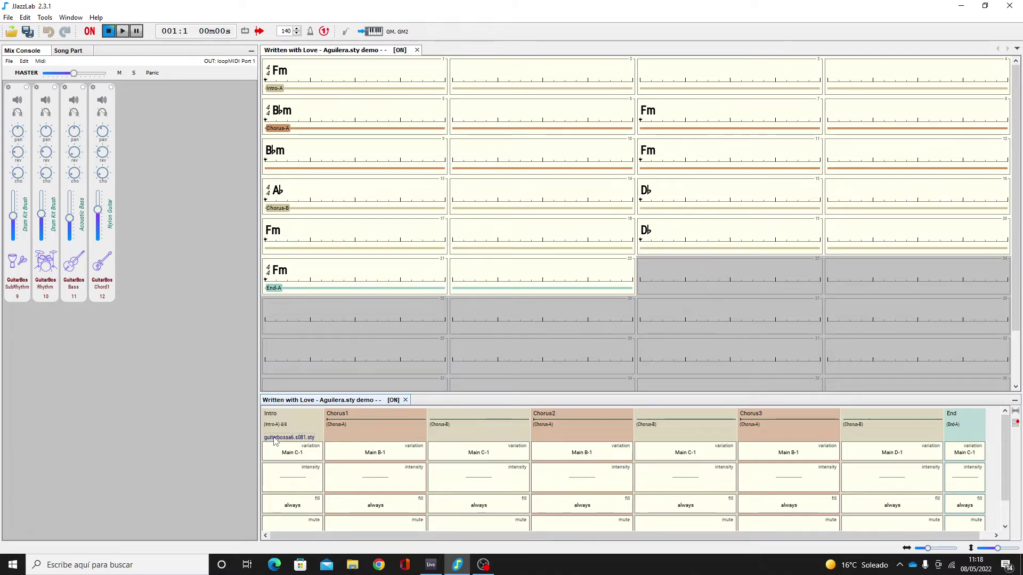
Filter the rhythms by "ballad" and assign LoveSong.S687.prs to the Intro and following song parts, using the rhythm's tempo
{"action": "left_click", "coordinate": [274, 440]}
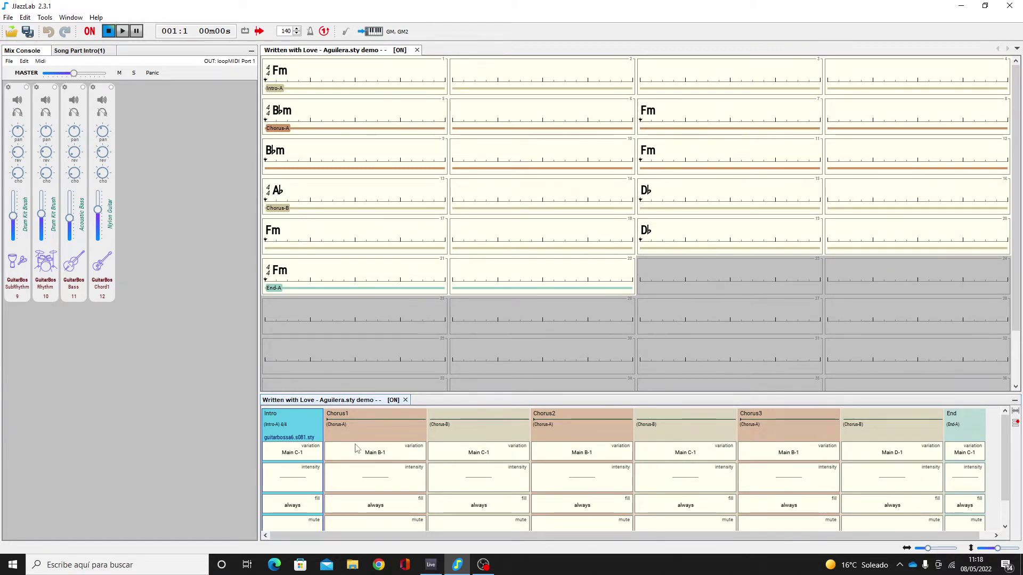
{"action": "key", "text": "r"}
{"action": "left_click", "coordinate": [596, 158]}
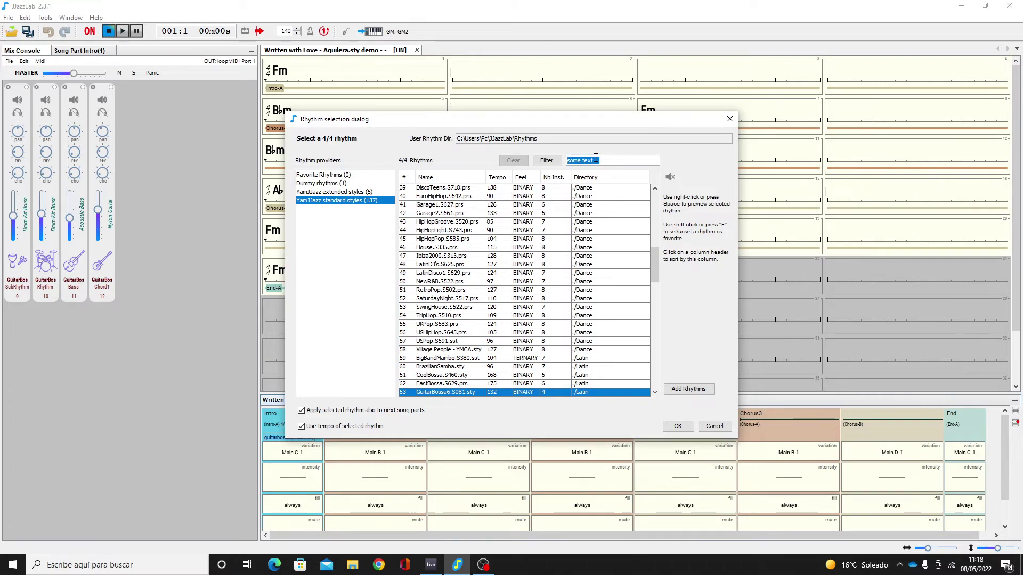
{"action": "type", "text": "ballad"}
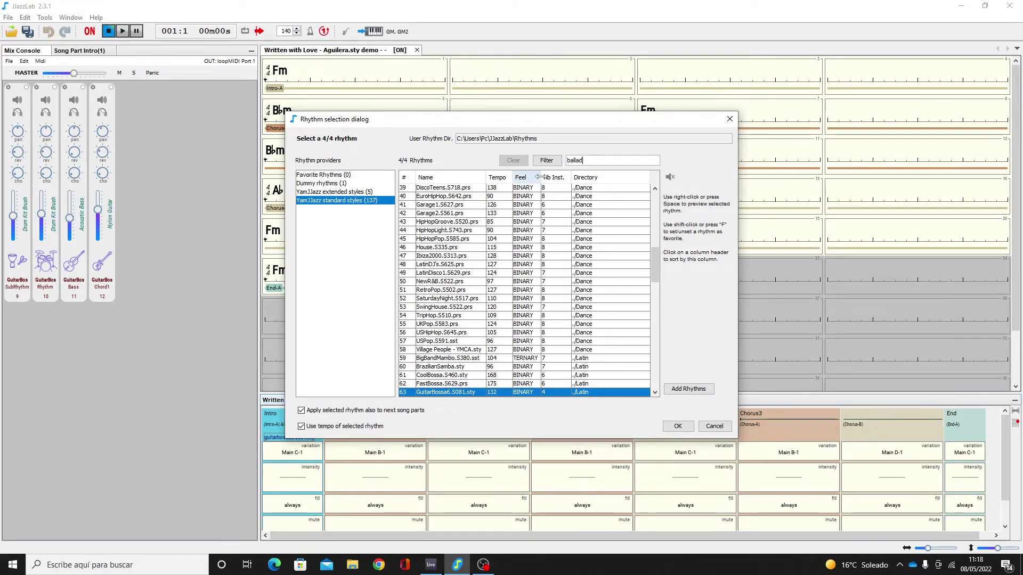
{"action": "left_click", "coordinate": [547, 161]}
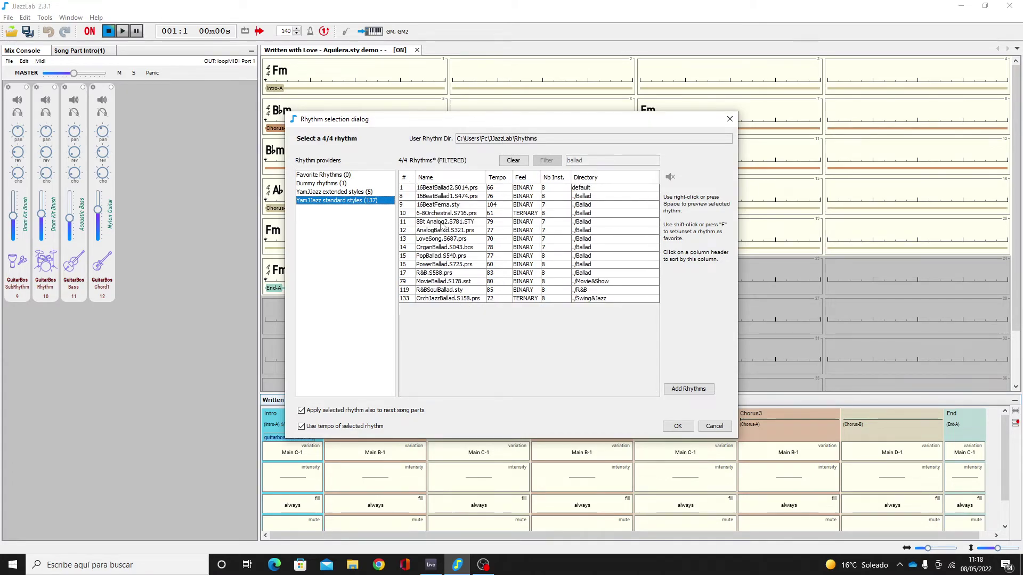
{"action": "left_click", "coordinate": [437, 239]}
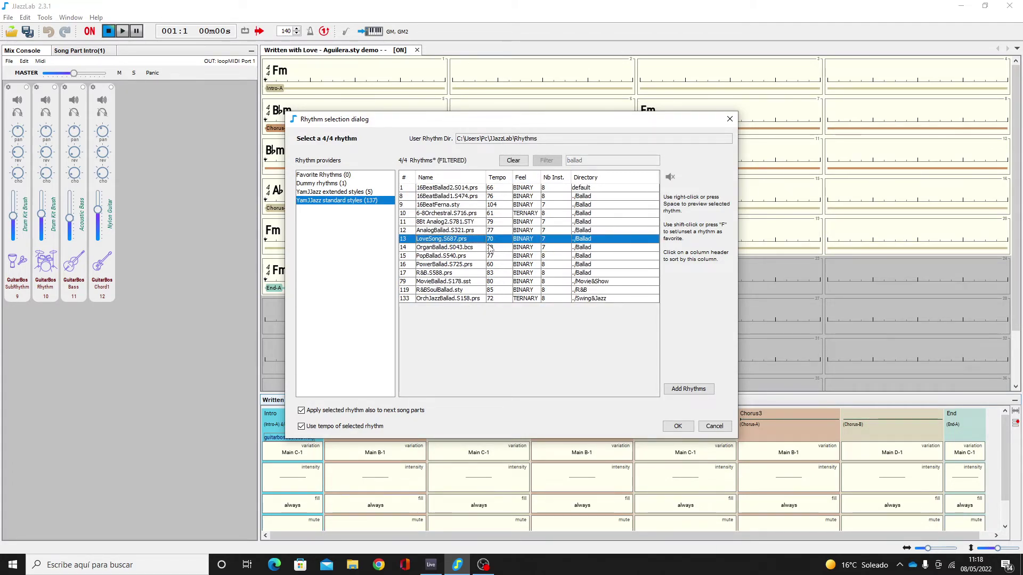
{"action": "left_click", "coordinate": [676, 427]}
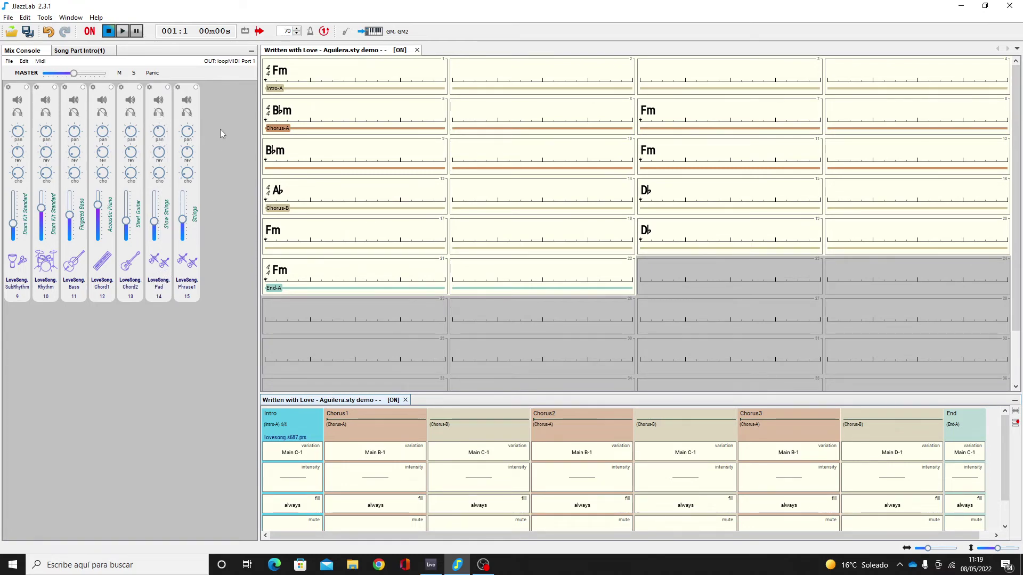
Play the imported song, switch to Ableton Live and reset Scaler 2's MIDI Capture
{"action": "left_click", "coordinate": [123, 32]}
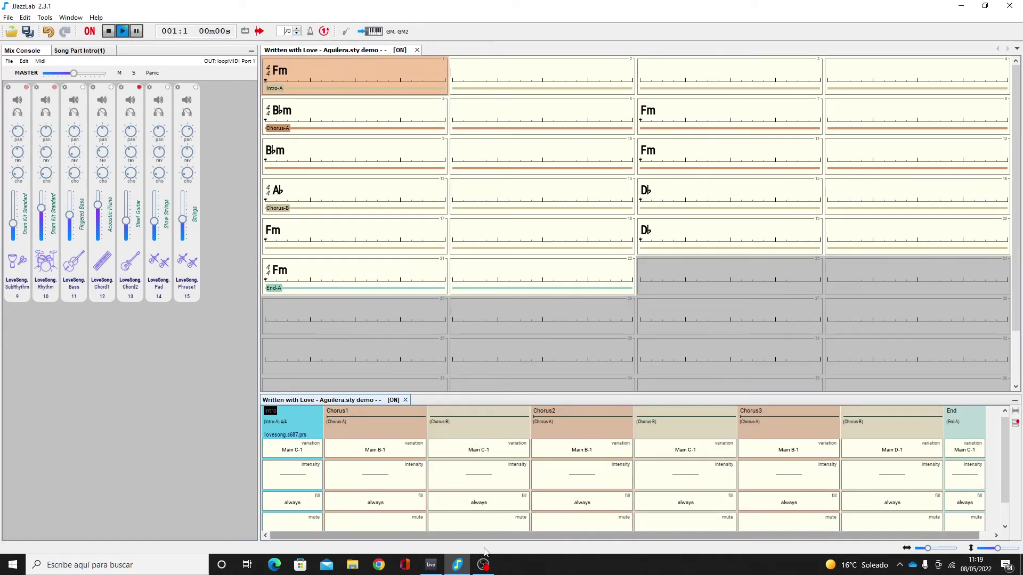
{"action": "left_click", "coordinate": [455, 567]}
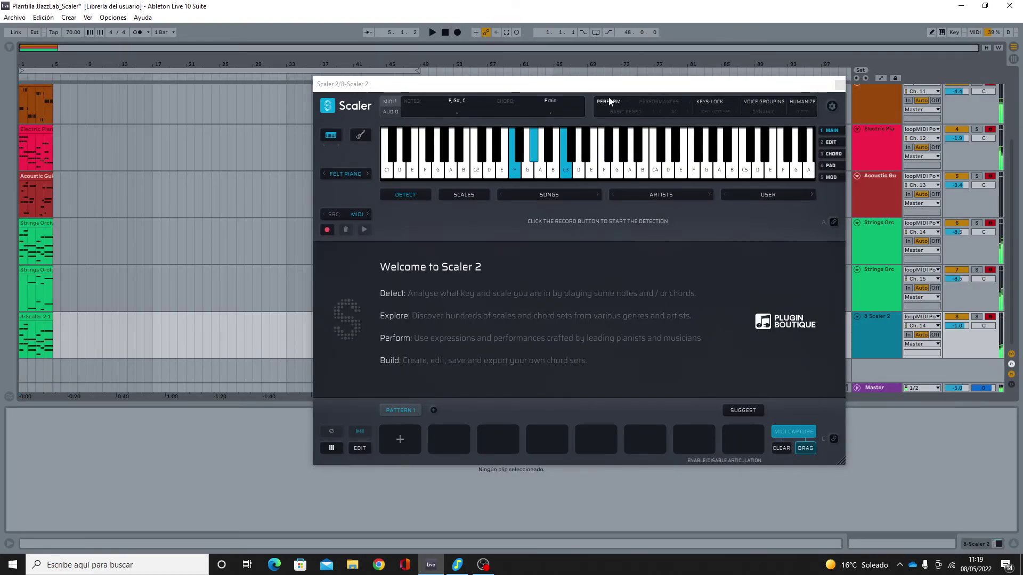
{"action": "left_click", "coordinate": [798, 440]}
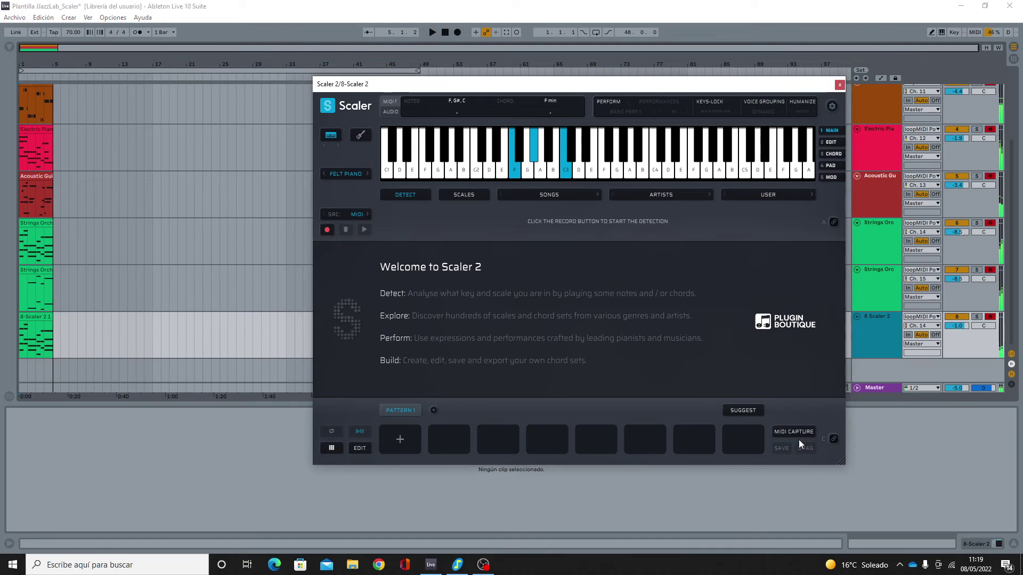